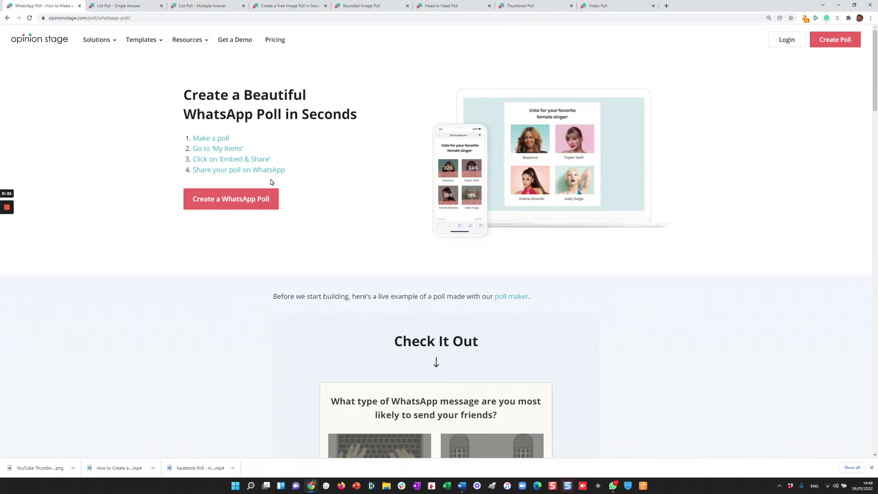
# - Switch to the List Poll – Single Answer template showing the coffee-drinking poll
pyautogui.click(112, 5)
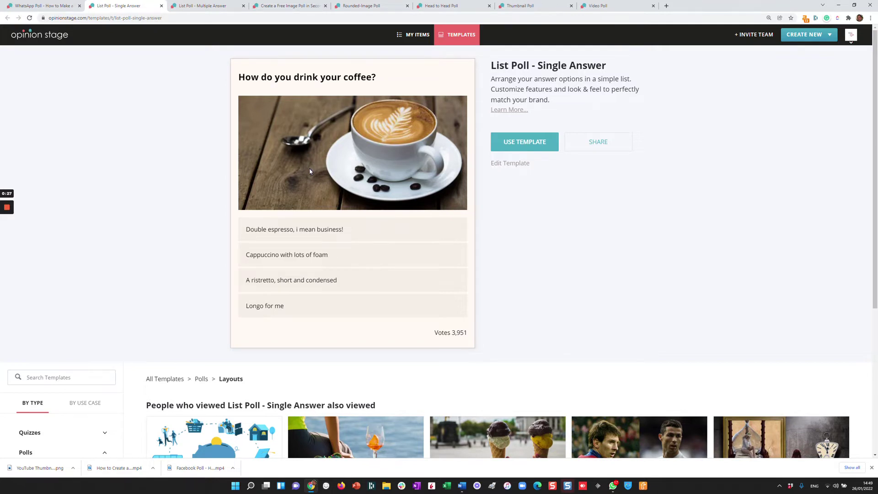
# - Vote Cappuccino with lots of foam, then submit Mortgage and Wedding in the multiple-answer poll
pyautogui.click(299, 257)
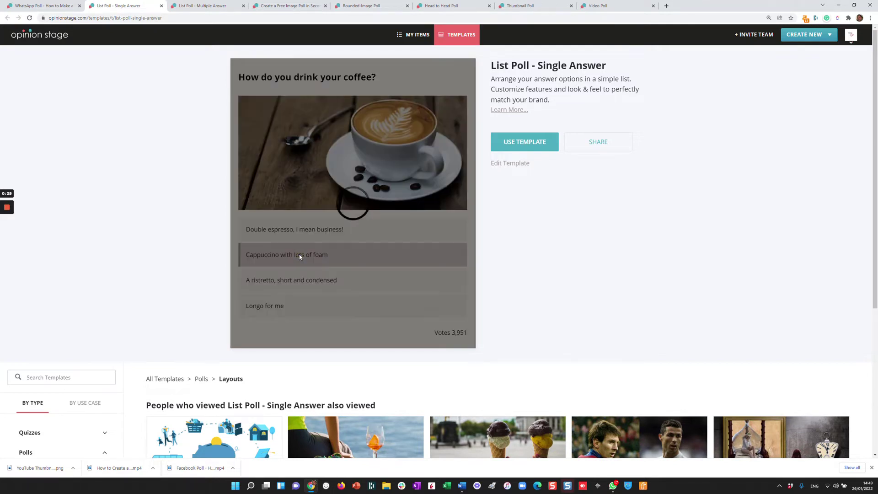
pyautogui.click(185, 6)
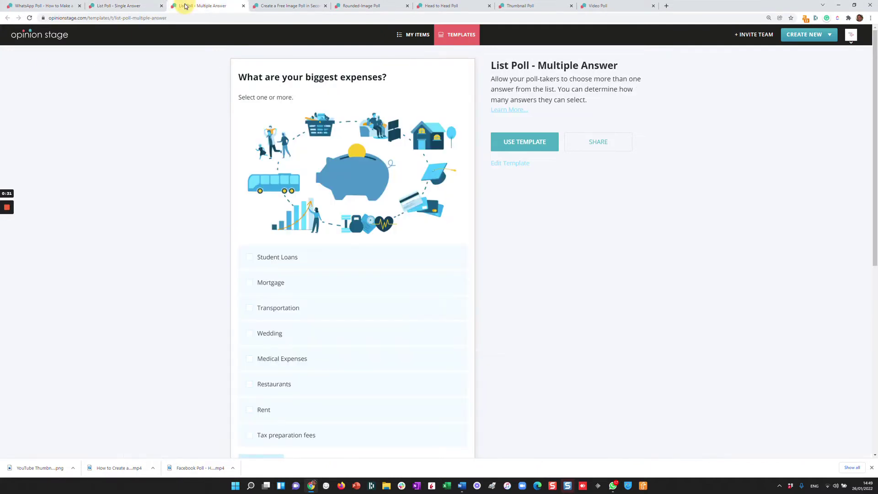
pyautogui.click(305, 286)
pyautogui.click(291, 335)
pyautogui.scroll(-1, 292, 326)
pyautogui.scroll(-1, 292, 319)
pyautogui.click(269, 390)
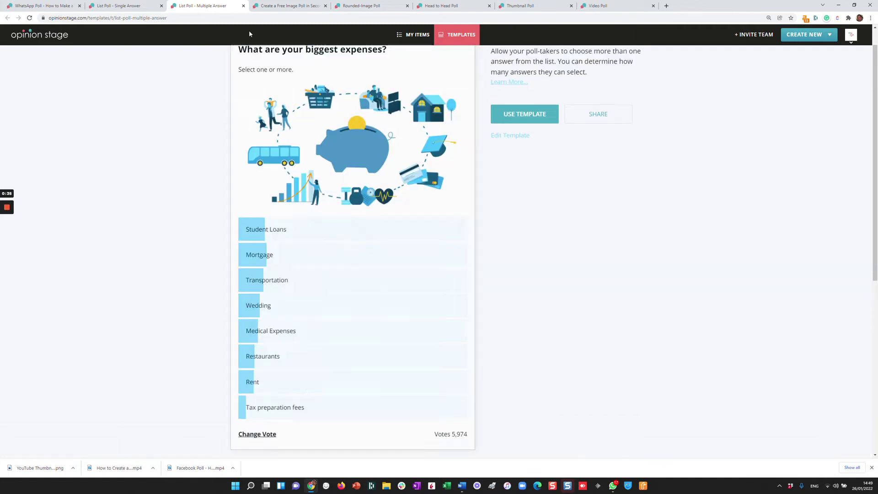
# - Vote Adidas Futurecraft Loop, Candy crunch and Lionel Messi in the Image, Rounded-Image and Head to Head polls
pyautogui.click(291, 6)
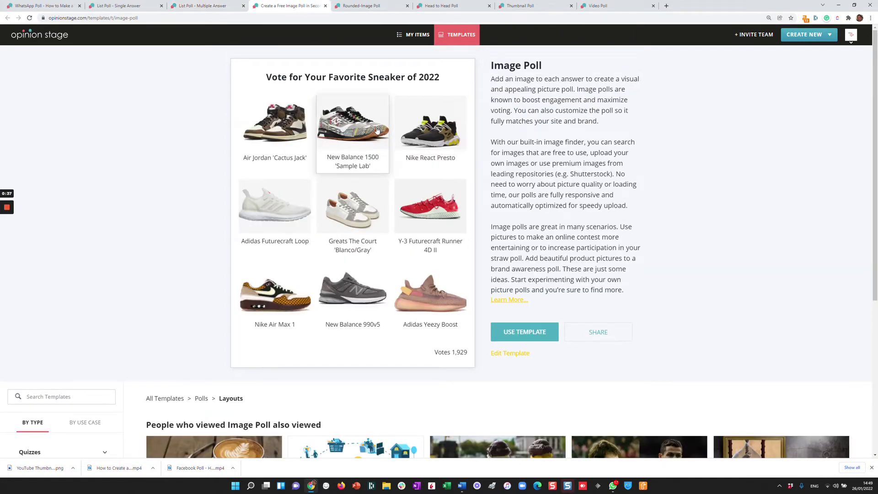
pyautogui.click(286, 215)
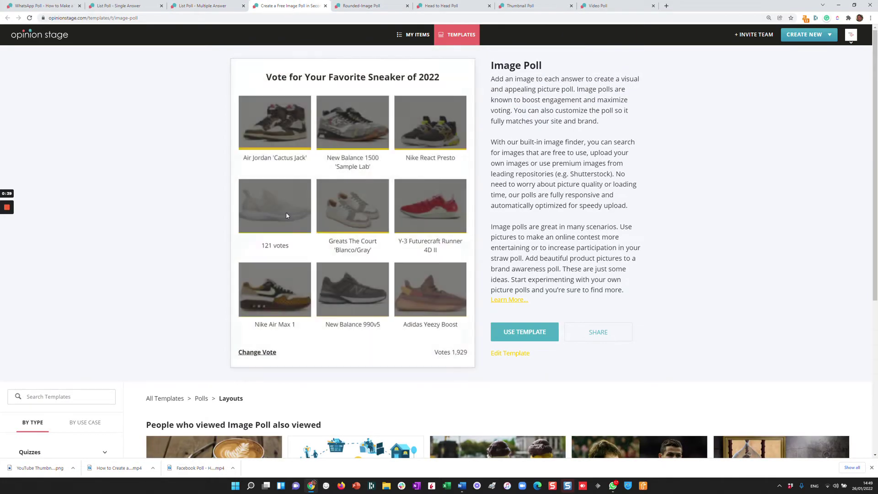
pyautogui.click(362, 6)
pyautogui.click(406, 236)
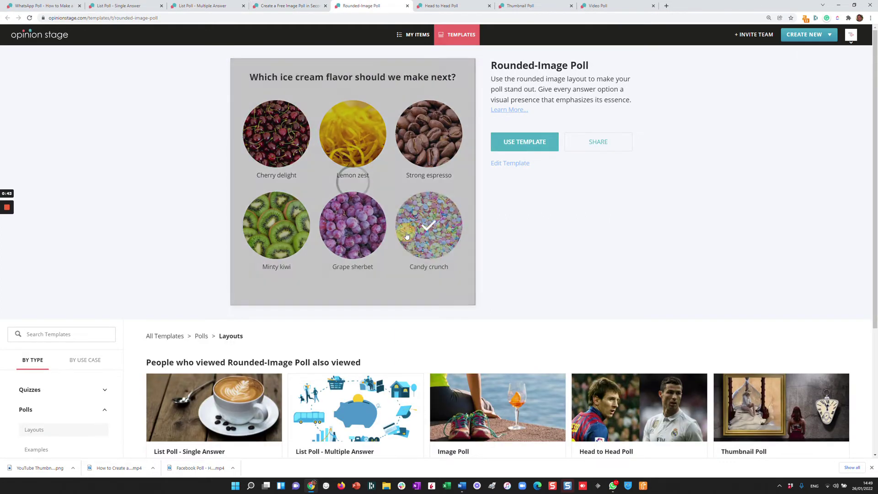
pyautogui.click(453, 5)
pyautogui.click(332, 138)
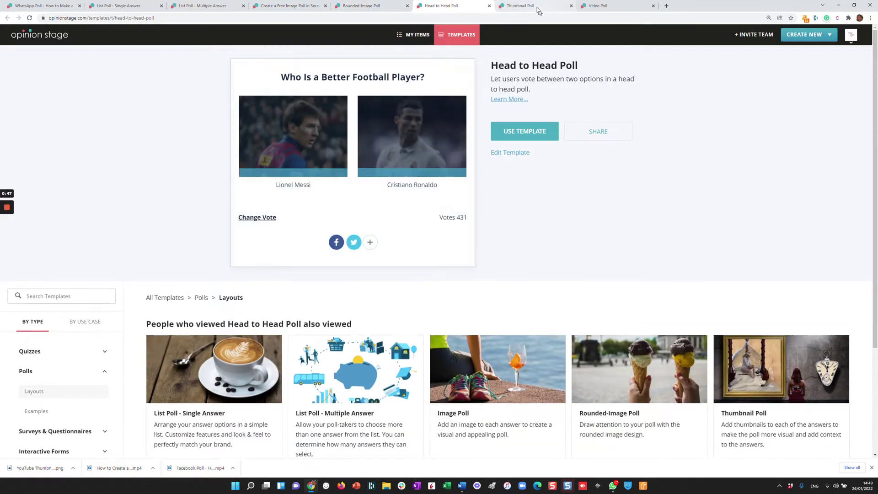
# - Vote The Metropolitan Museum of Art in the Thumbnail Poll and Rainy jazz in the Video Poll
pyautogui.click(538, 10)
pyautogui.scroll(5, 352, 179)
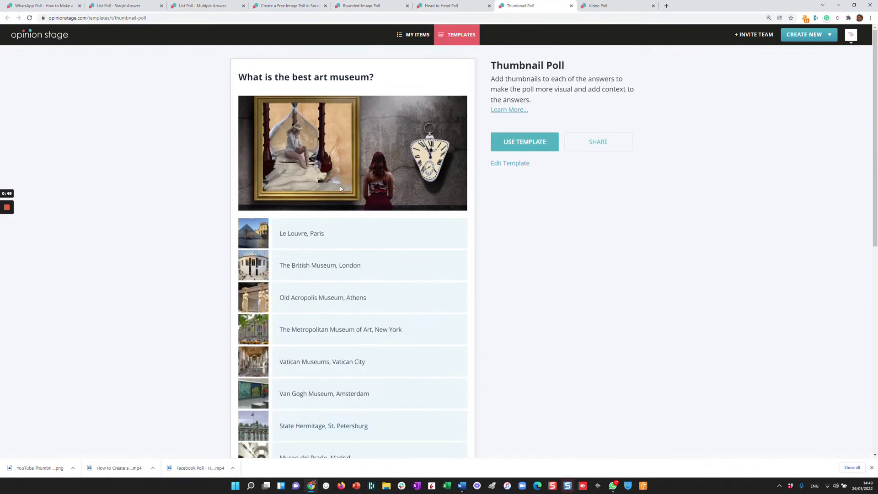
pyautogui.click(318, 320)
pyautogui.click(626, 5)
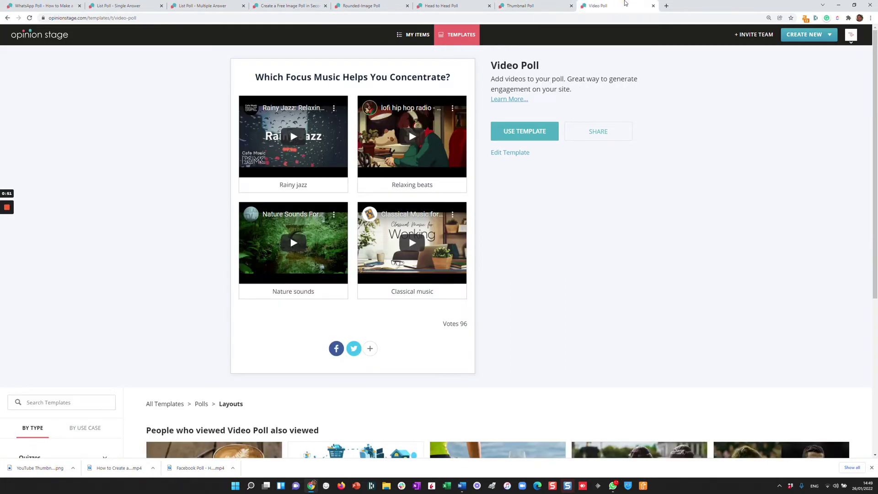
pyautogui.click(320, 186)
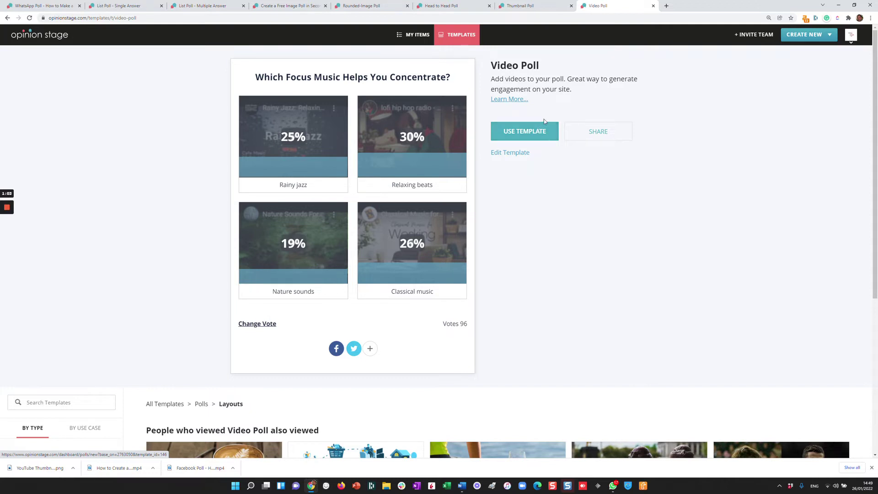
pyautogui.moveTo(808, 34)
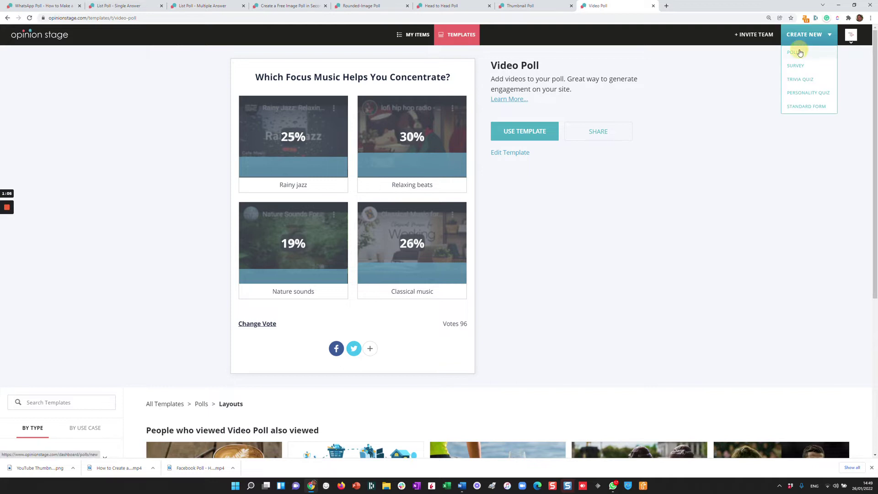
# - Create a new poll asking 'What type of notifications would you like to get' and open its image picker
pyautogui.click(794, 52)
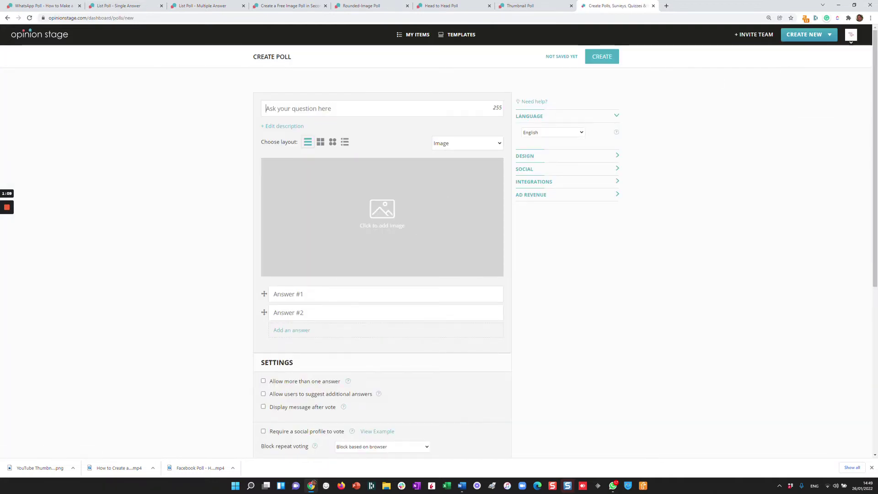
pyautogui.write('What t')
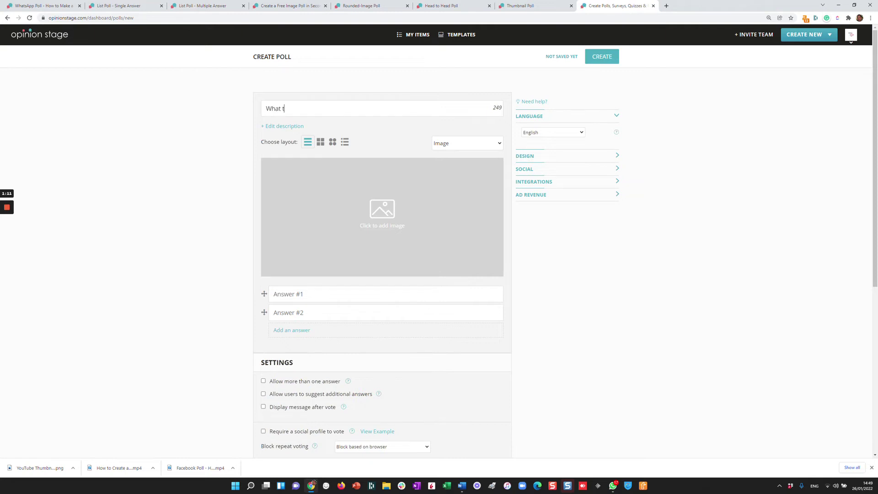
pyautogui.write('ype of notifications wou')
pyautogui.write('ld you like to get?')
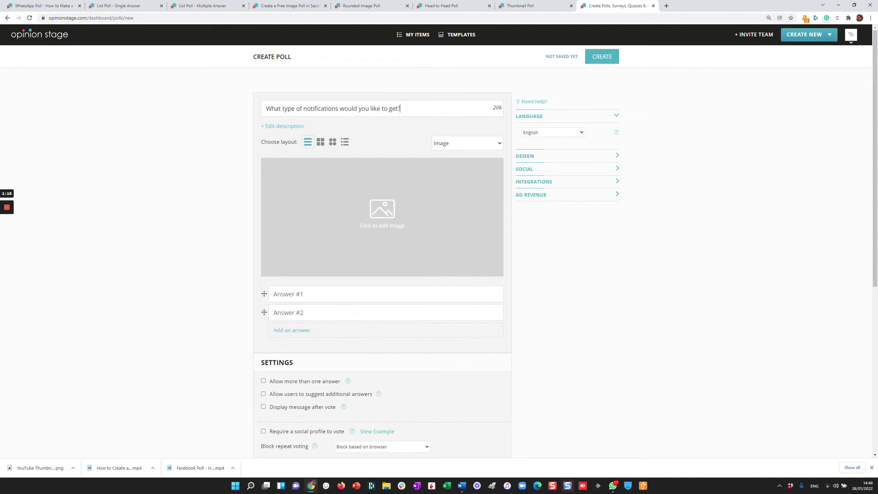
pyautogui.click(355, 197)
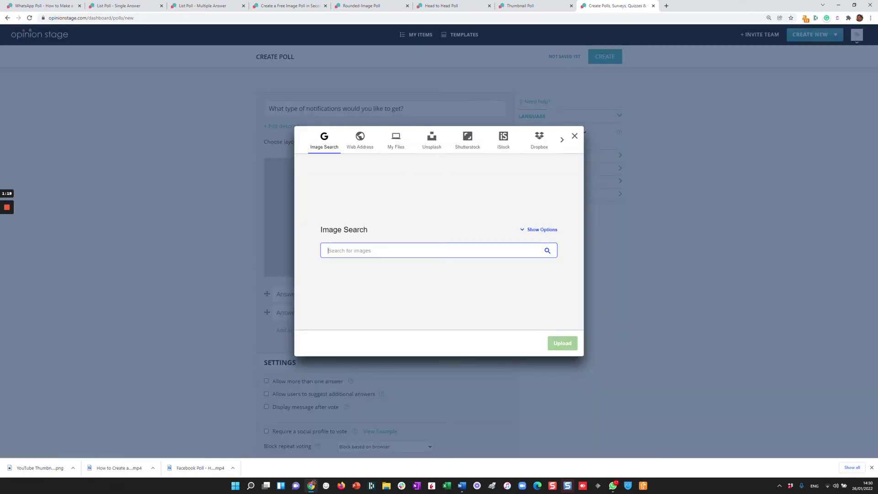
# - Search 'whatsapp notification', choose the WhatsApp image, crop it and upload it to the poll
pyautogui.write('whatsapp n')
pyautogui.write('otification')
pyautogui.press('Return')
pyautogui.click(376, 247)
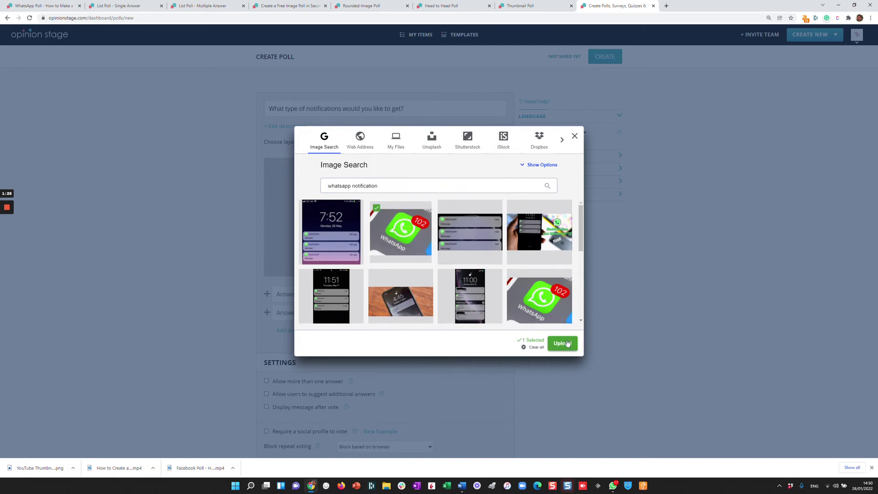
pyautogui.click(565, 344)
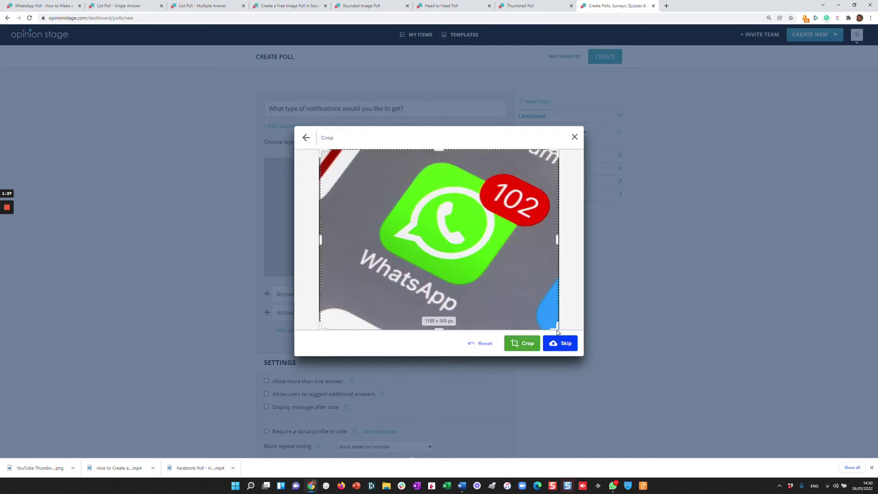
pyautogui.moveTo(557, 328); pyautogui.dragTo(557, 291)
pyautogui.moveTo(512, 213); pyautogui.dragTo(513, 223)
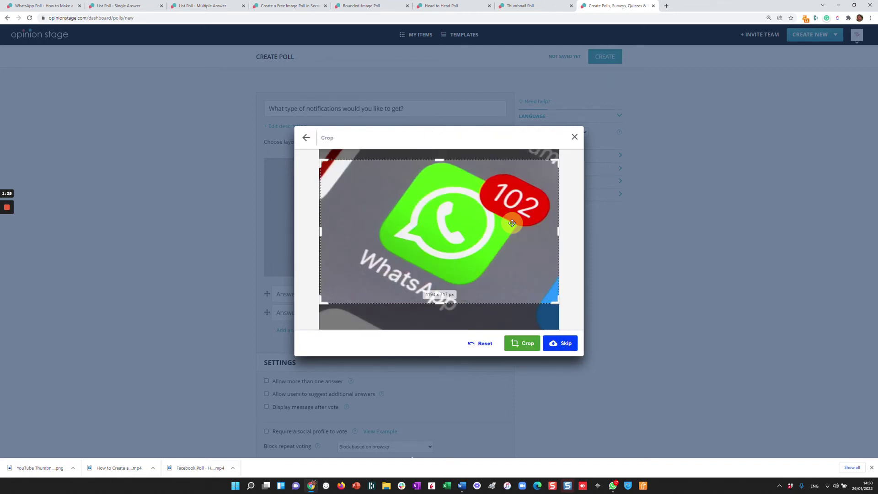
pyautogui.click(522, 343)
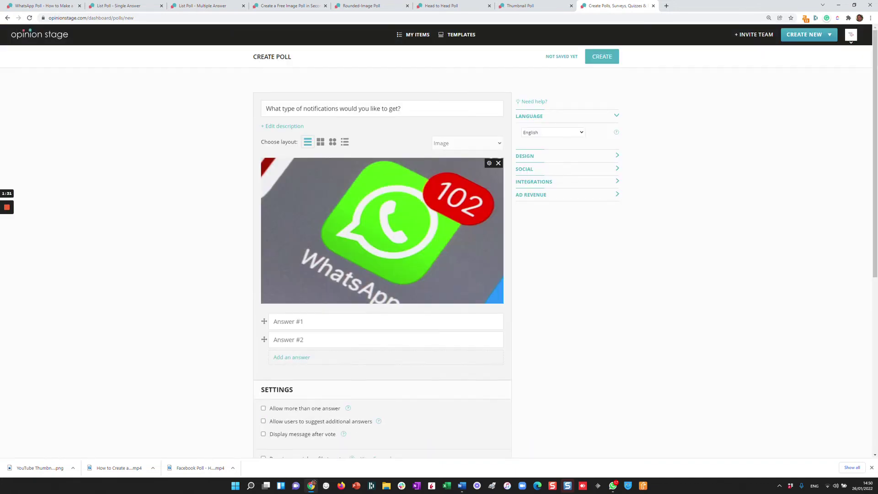
# - Enter 'Product updates' and 'Campaigns and discounts' as the first two answers
pyautogui.click(305, 321)
pyautogui.write('Product')
pyautogui.write(' updates')
pyautogui.click(293, 339)
pyautogui.write('Campaigns')
pyautogui.write(' and ')
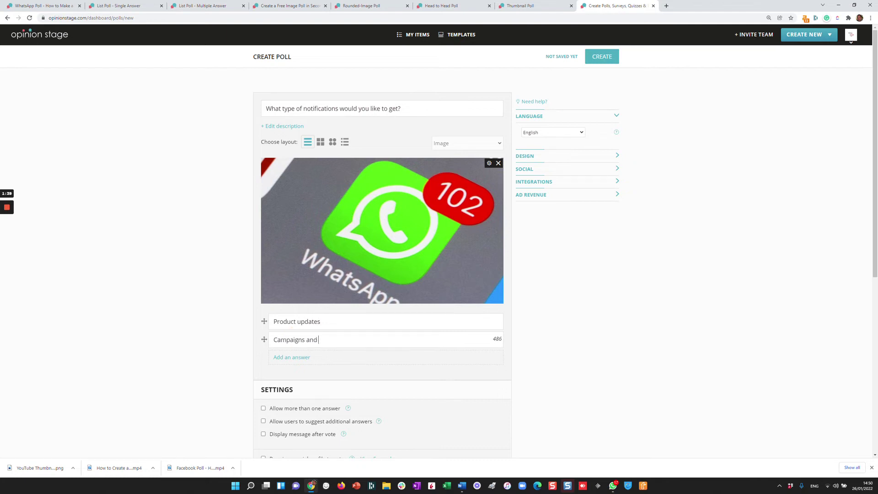
pyautogui.write('discounts')
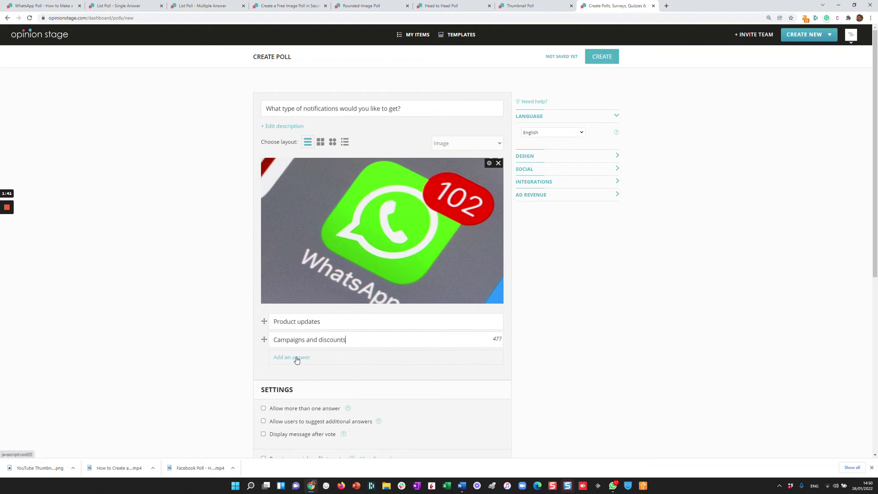
# - Add 'New announcements' and 'Other' as the third and fourth answers, then create the poll
pyautogui.click(296, 359)
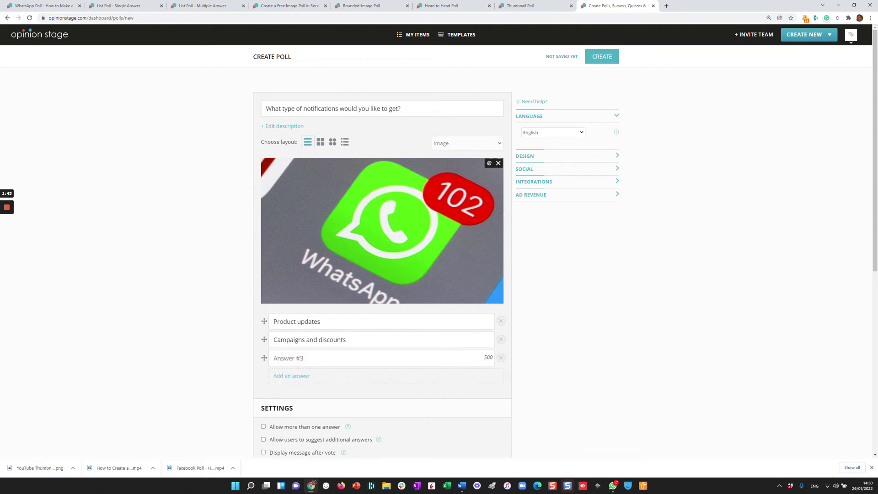
pyautogui.write('New annou')
pyautogui.write('ncements')
pyautogui.click(316, 378)
pyautogui.click(317, 375)
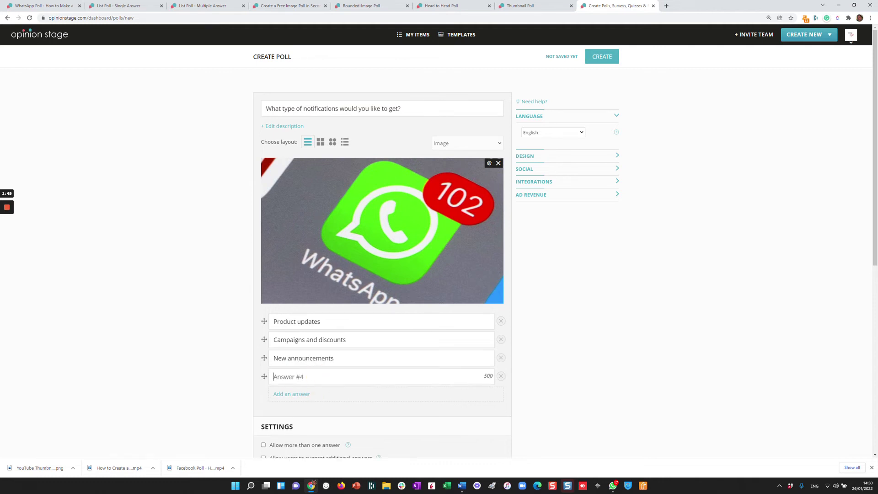
pyautogui.write('Other')
pyautogui.click(599, 62)
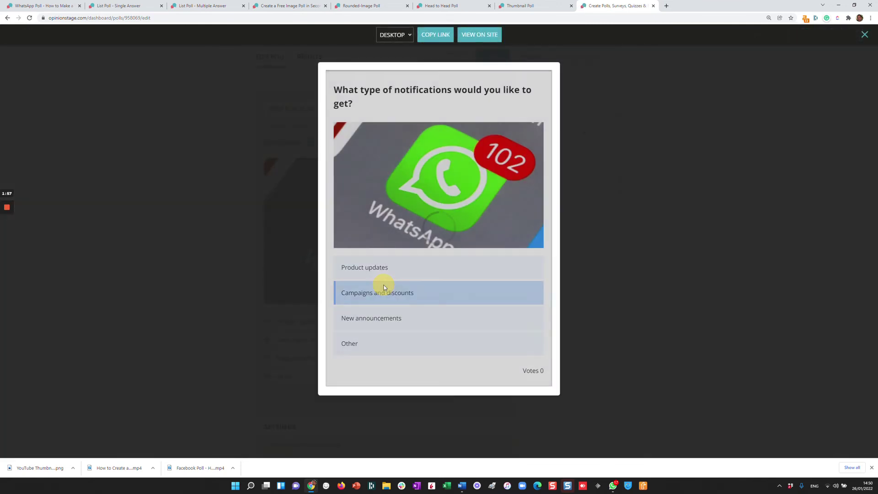
# - Cast a test vote for 'Campaigns and discounts', review the settings, then bring up Embed & Share
pyautogui.click(174, 172)
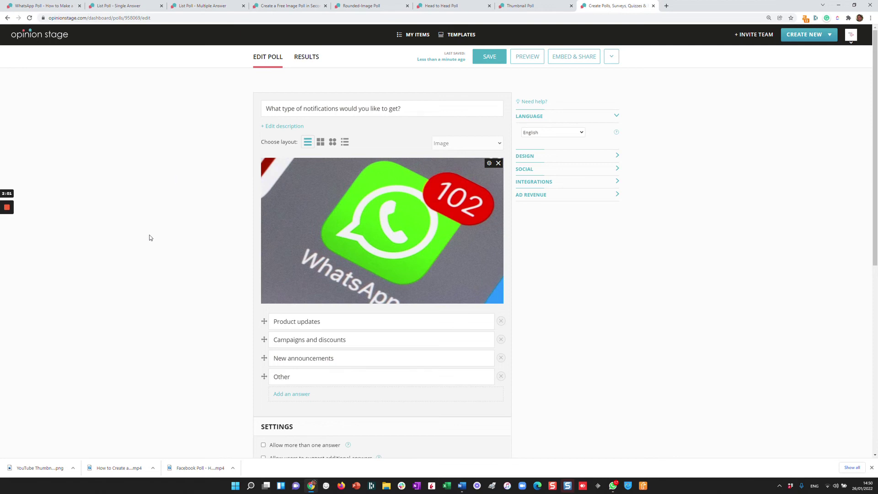
pyautogui.scroll(-5, 135, 270)
pyautogui.scroll(-2, 135, 270)
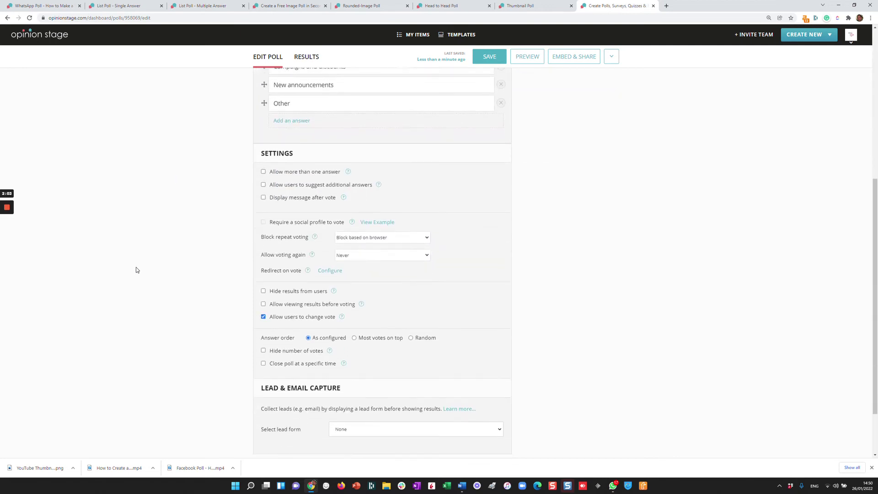
pyautogui.scroll(2, 137, 269)
pyautogui.scroll(5, 148, 266)
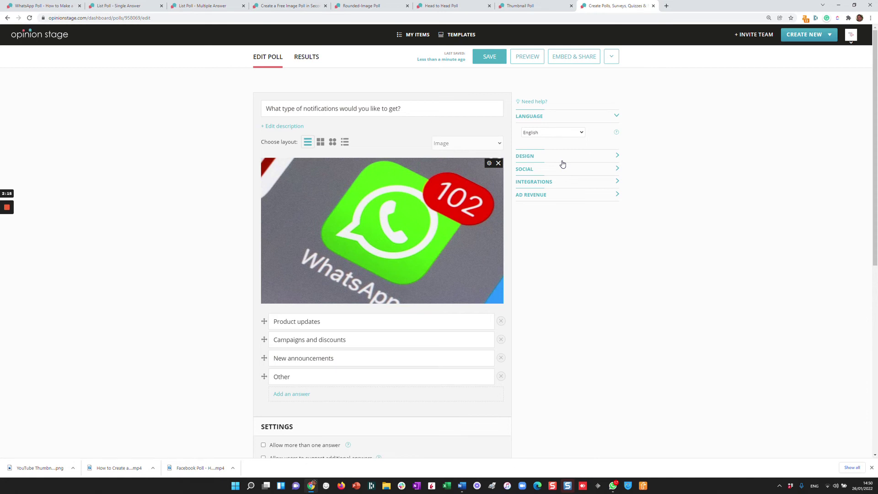
pyautogui.click(580, 57)
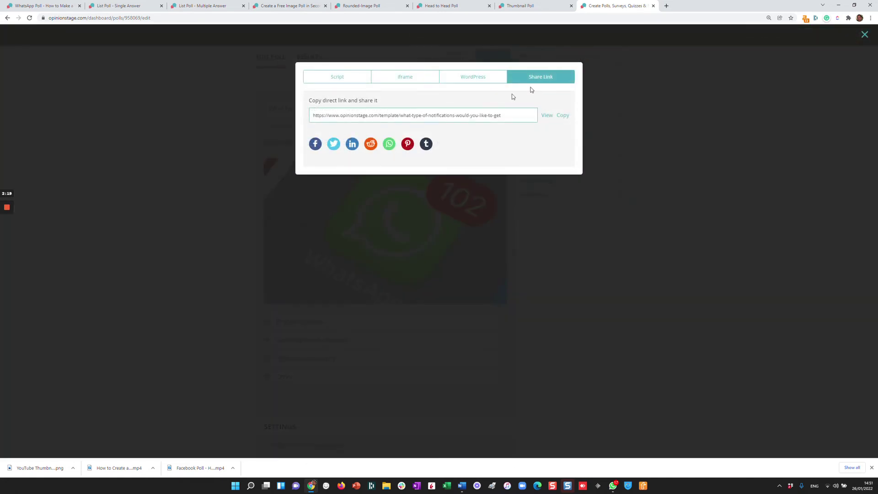
# - Select the poll's full share link URL and switch away from the browser
pyautogui.click(455, 117)
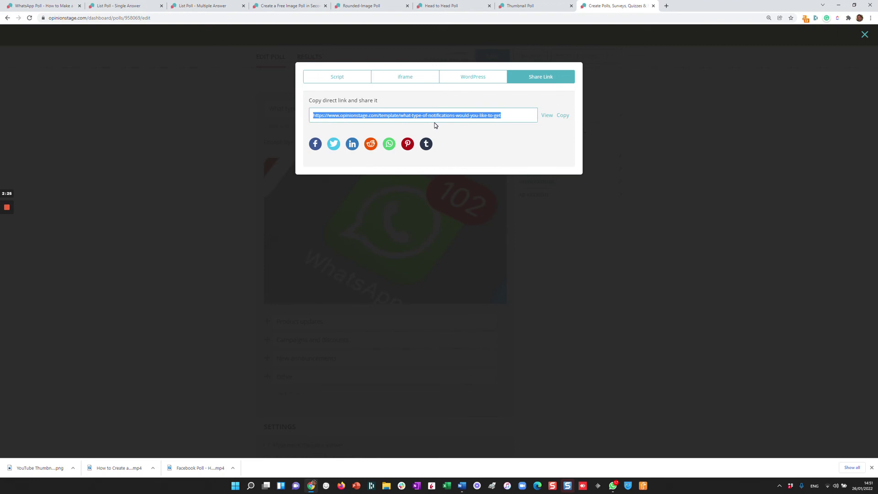
pyautogui.hotkey('alt', 'Tab')
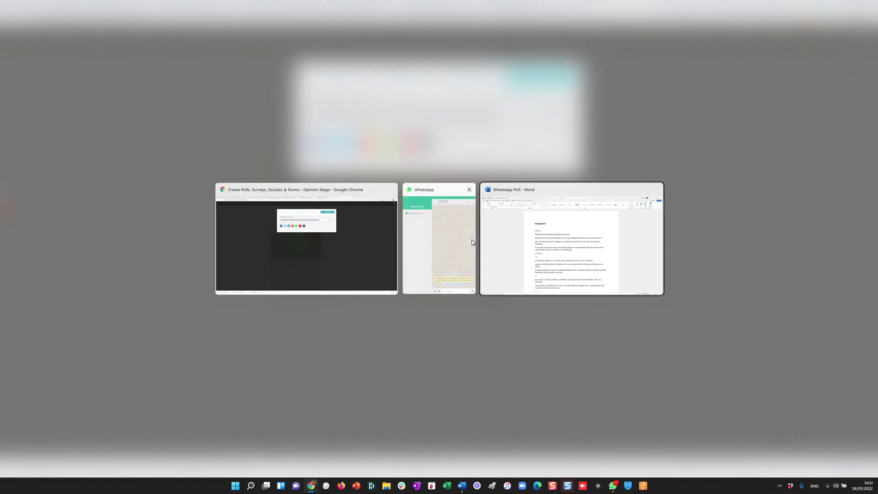
# - Paste and send the poll link in the WhatsApp 'Opinion Stage' group, then open it
pyautogui.hotkey('alt', 'Tab')
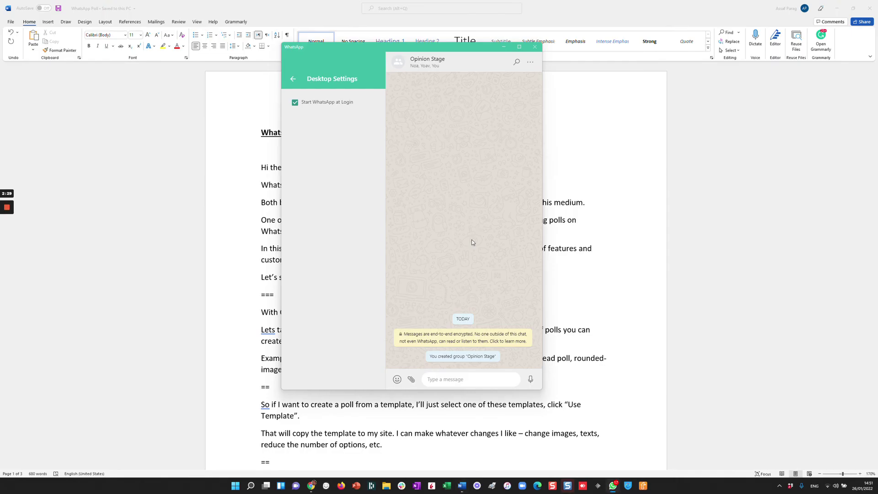
pyautogui.click(837, 8)
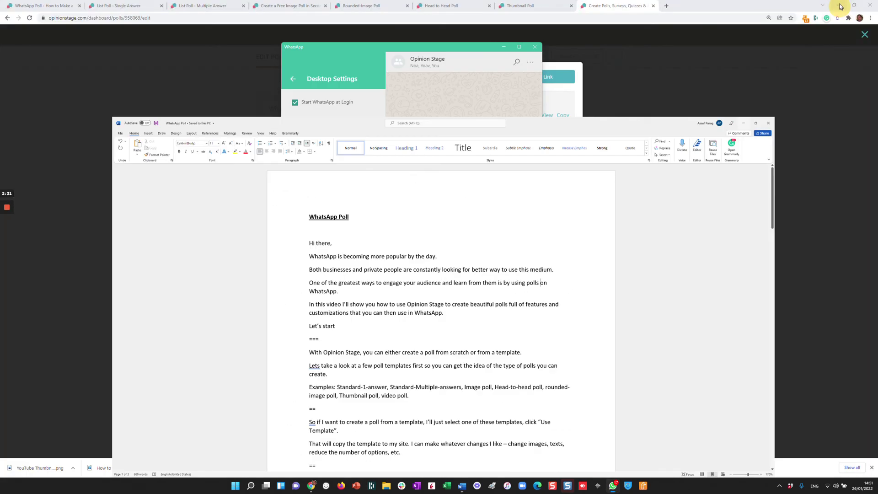
pyautogui.click(442, 379)
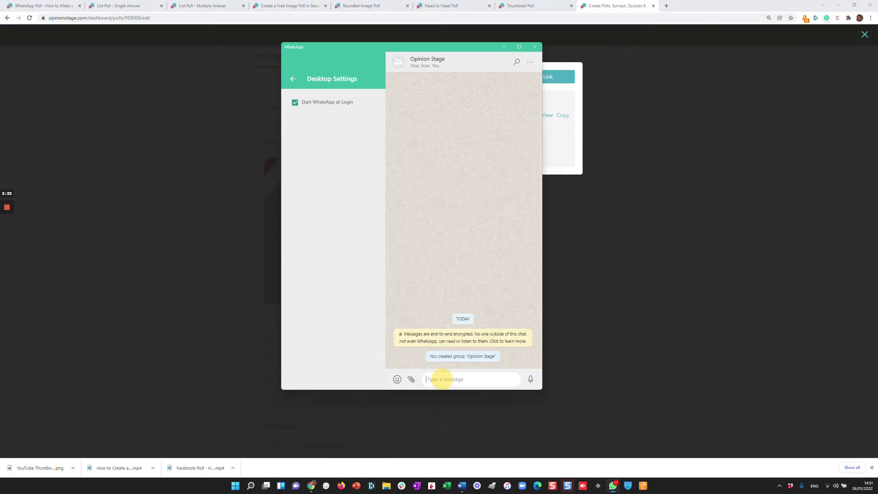
pyautogui.write('https://www.opinionstage.com/template/what-type-of-notifications-would-you-like-to-get')
pyautogui.press('Return')
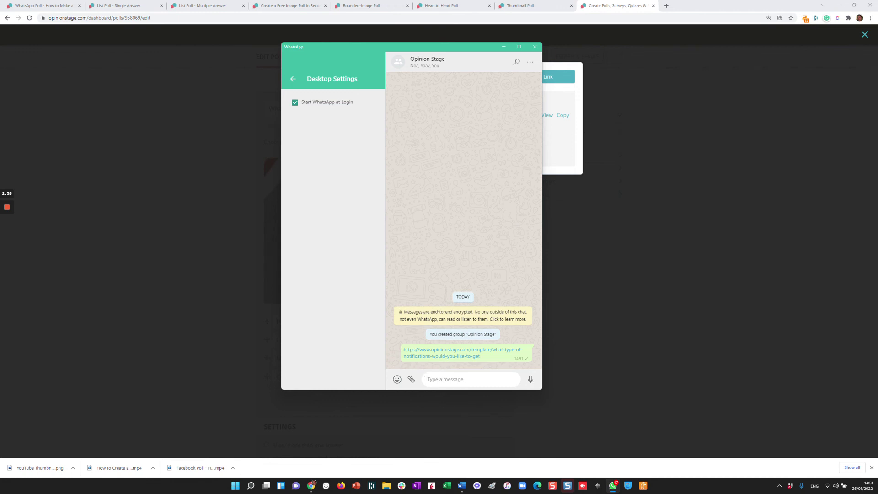
pyautogui.click(463, 354)
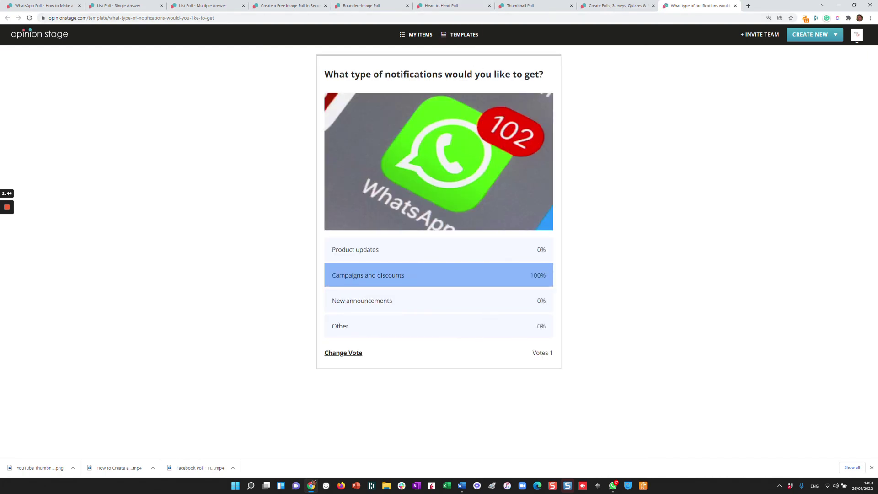
# - Return to the 'Create a Beautiful WhatsApp Poll in Seconds' guide tab
pyautogui.click(49, 3)
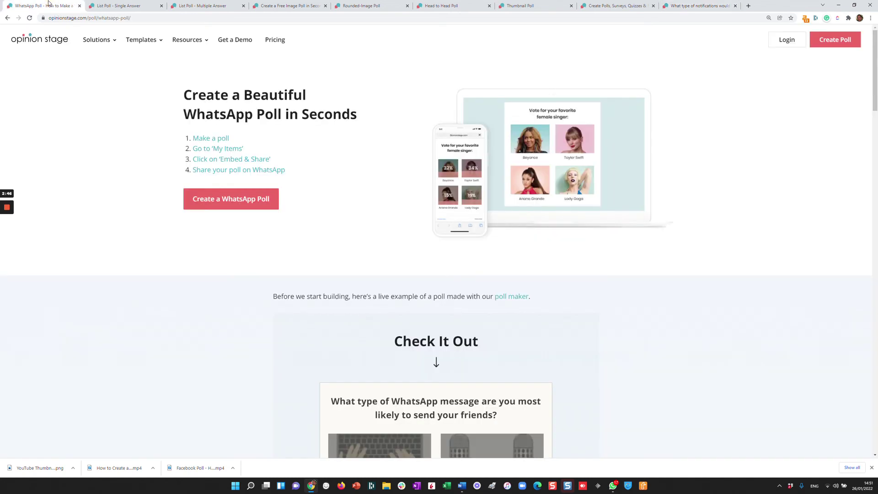